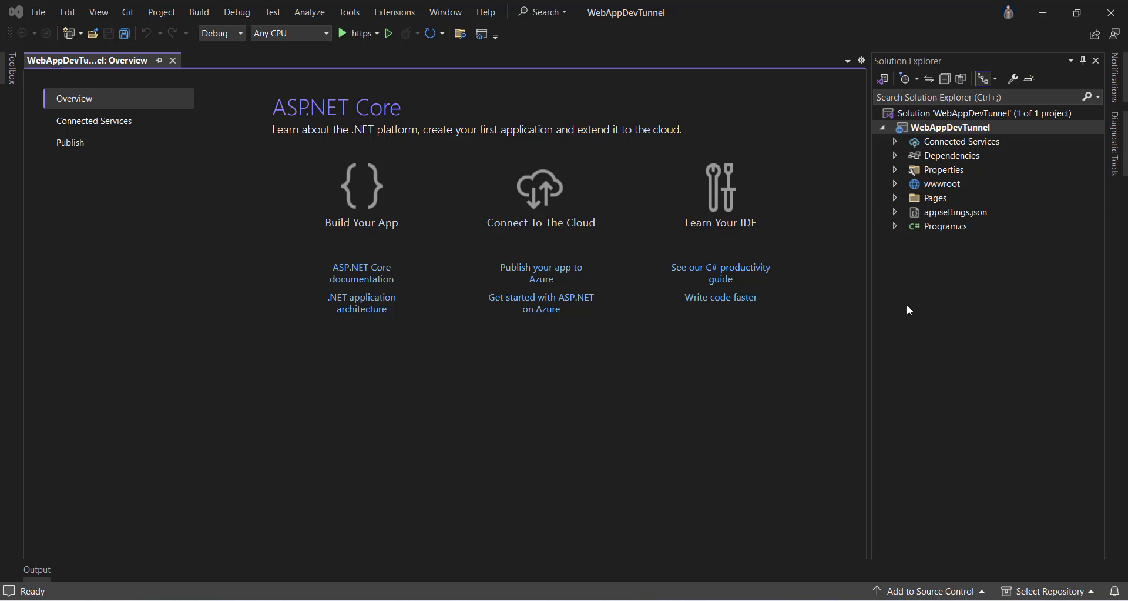
Try to run the WebAppDevTunnel project with the https launch profile.
{"action": "left_click", "coordinate": [377, 34]}
{"action": "left_click", "coordinate": [378, 35]}
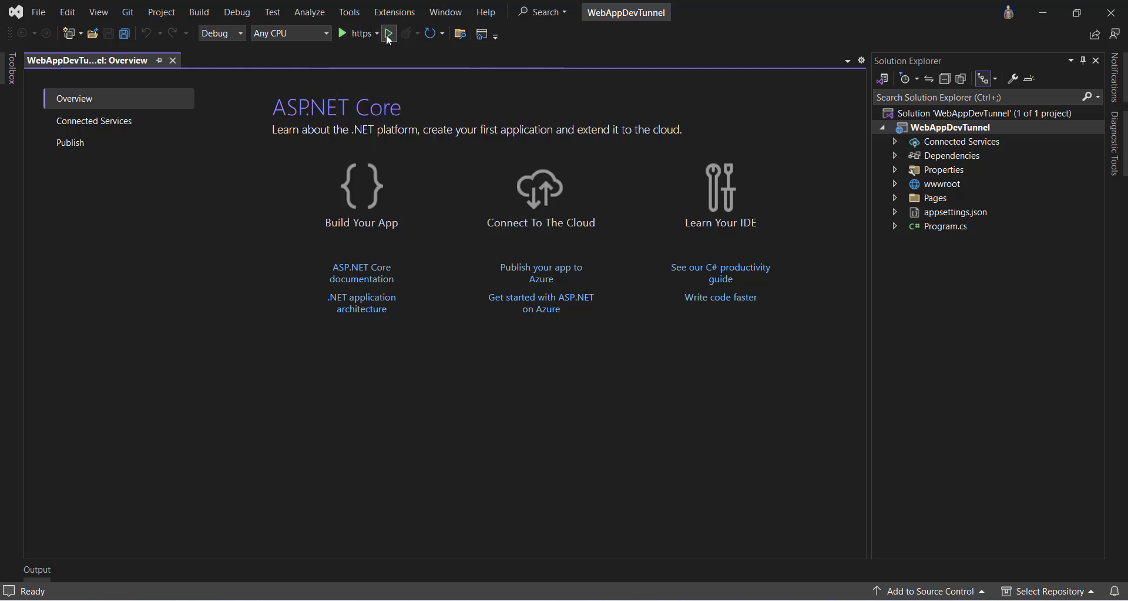
{"action": "left_click", "coordinate": [359, 37]}
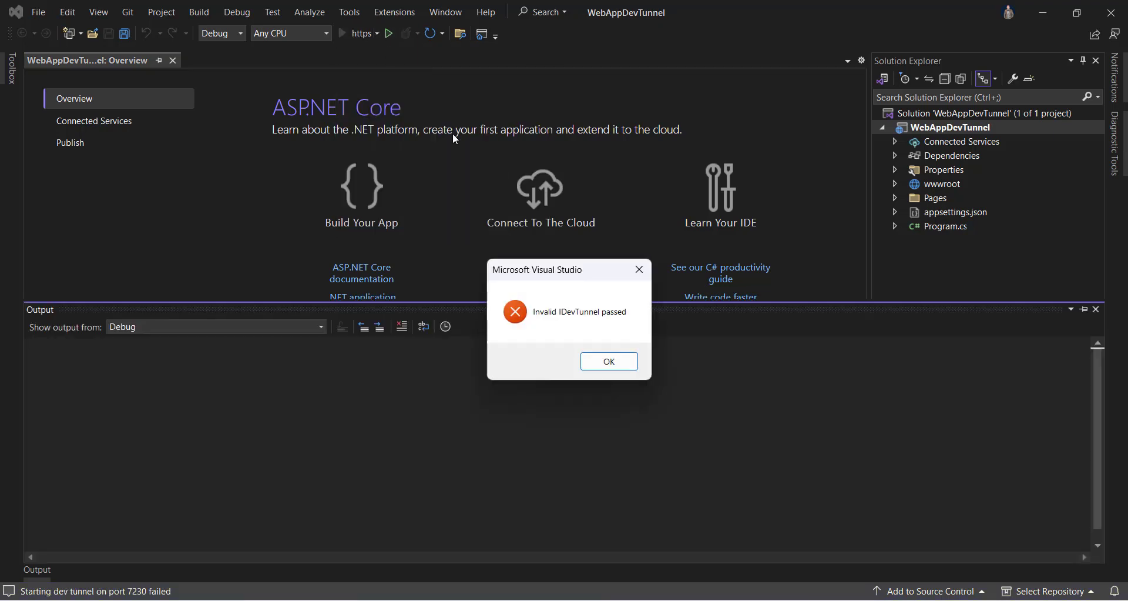
{"action": "left_click", "coordinate": [604, 364]}
Set the project's active dev tunnel to None.
{"action": "left_click", "coordinate": [377, 34]}
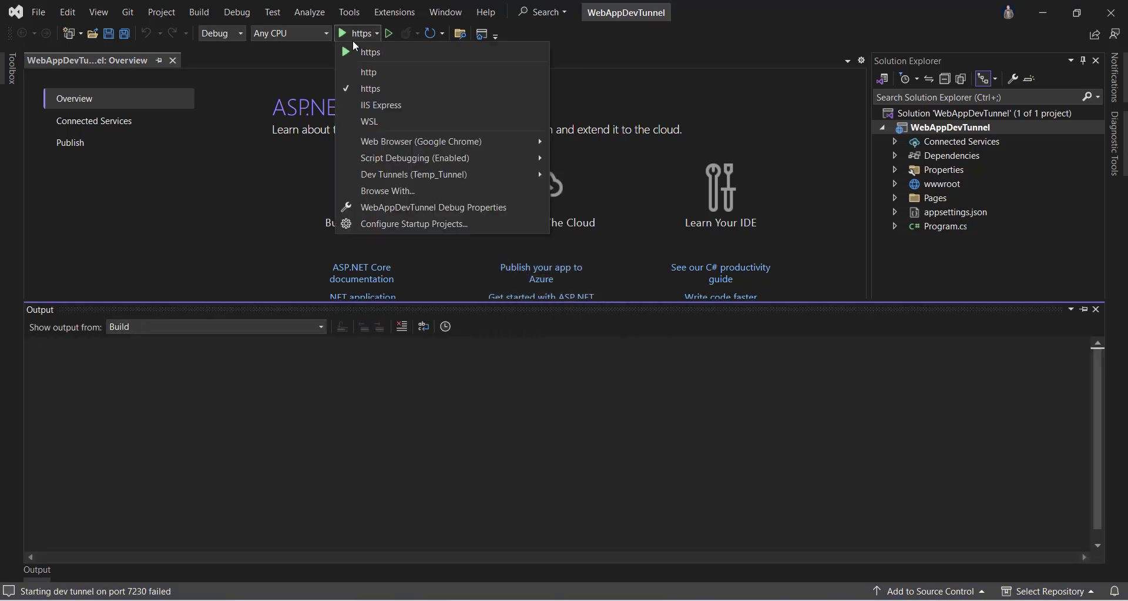
{"action": "mouse_move", "coordinate": [540, 178]}
{"action": "left_click", "coordinate": [584, 176]}
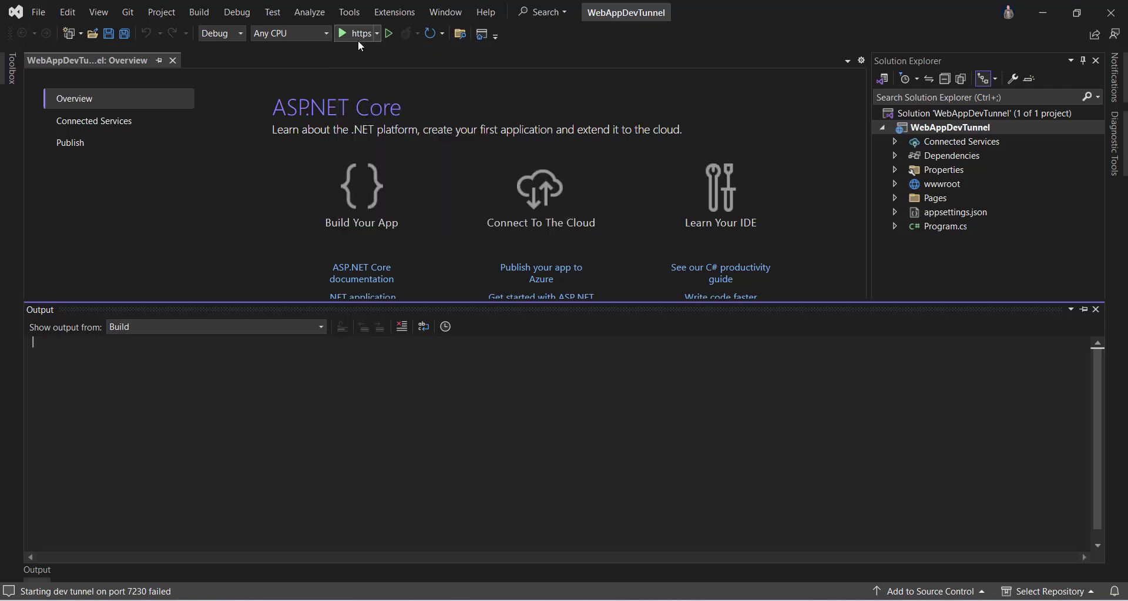
Run the web app locally with the https profile to check its full browser address, and close the browser and debug console.
{"action": "left_click", "coordinate": [348, 33]}
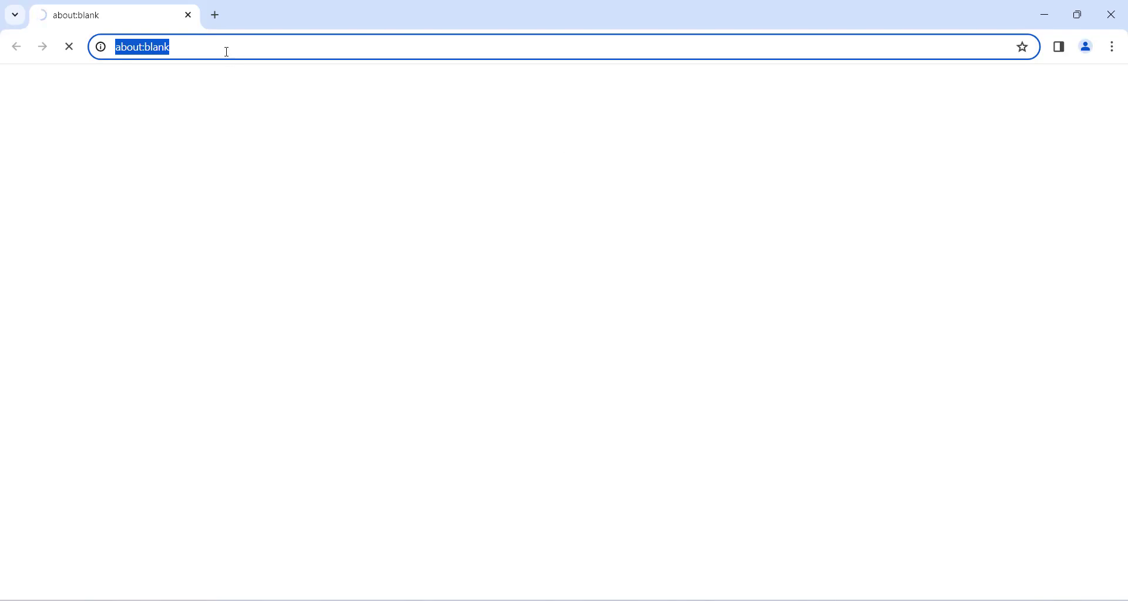
{"action": "left_click", "coordinate": [221, 38]}
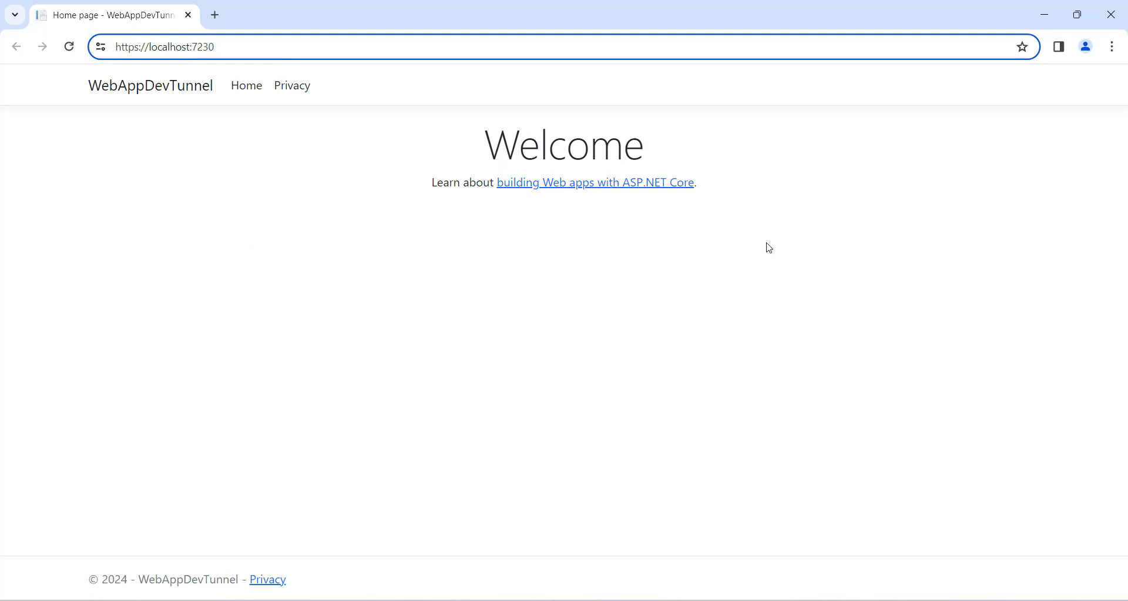
{"action": "left_click", "coordinate": [1111, 15]}
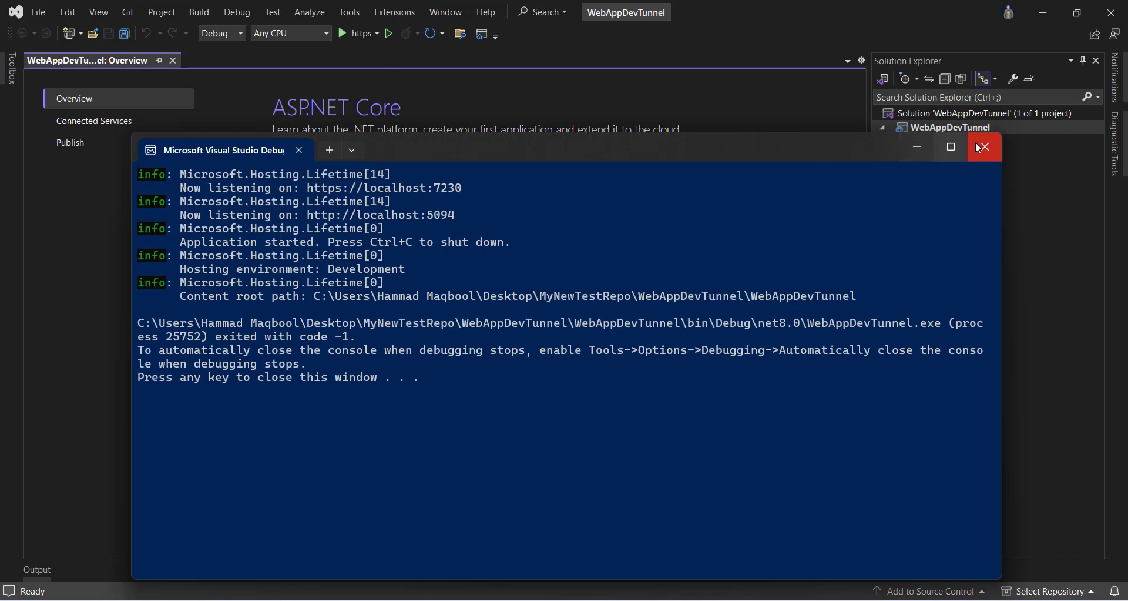
{"action": "left_click", "coordinate": [978, 147]}
Start creating a dev tunnel for the project and name it Temp_Tunnel.
{"action": "left_click", "coordinate": [378, 35]}
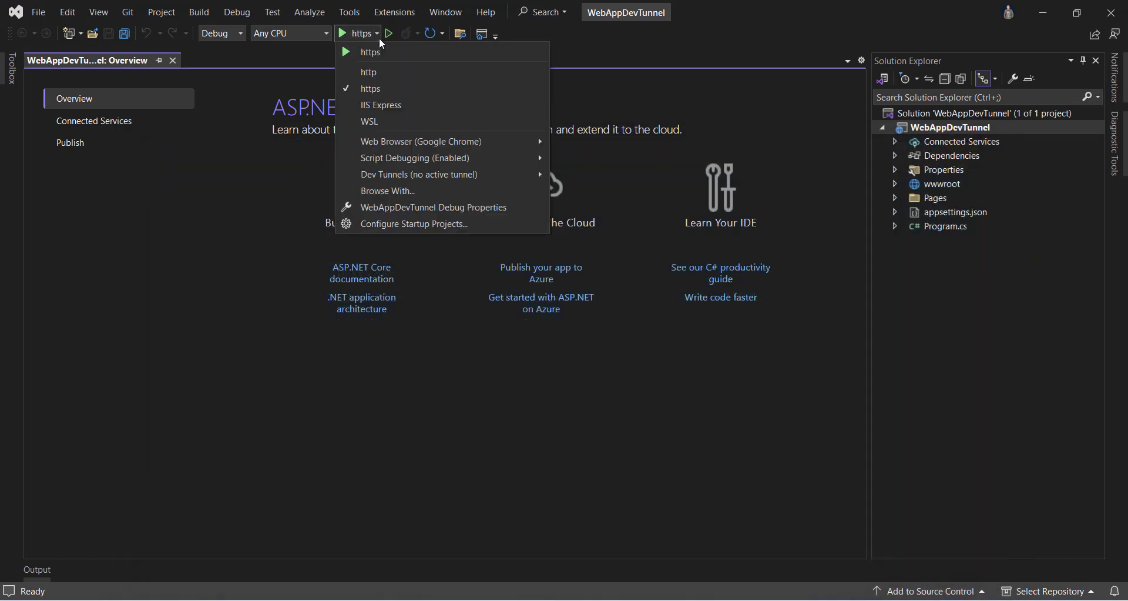
{"action": "mouse_move", "coordinate": [401, 178]}
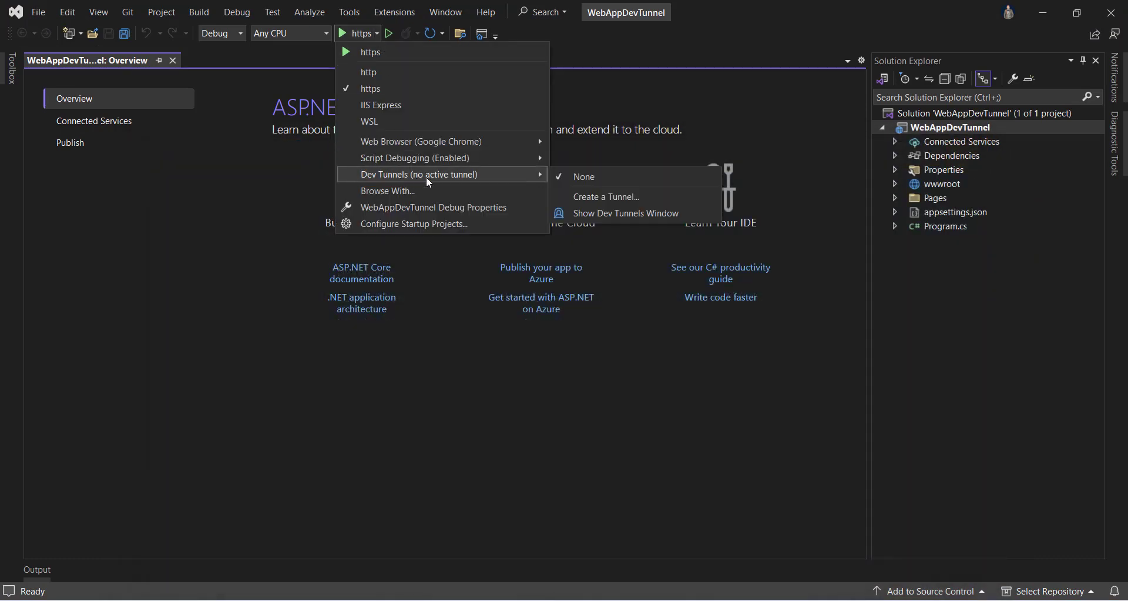
{"action": "left_click", "coordinate": [649, 196]}
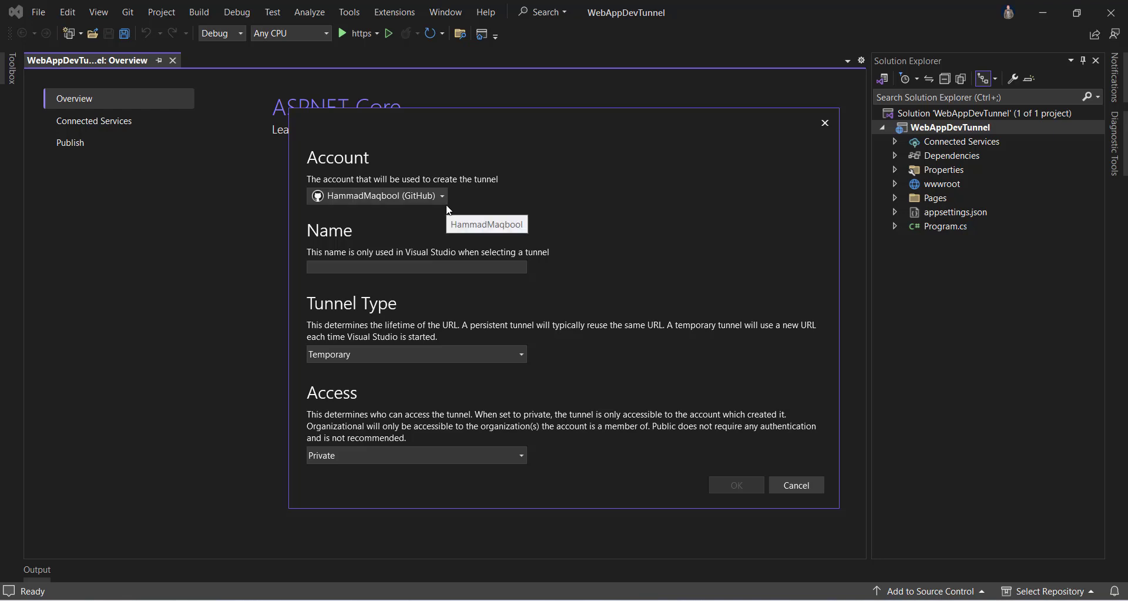
{"action": "left_click", "coordinate": [387, 265]}
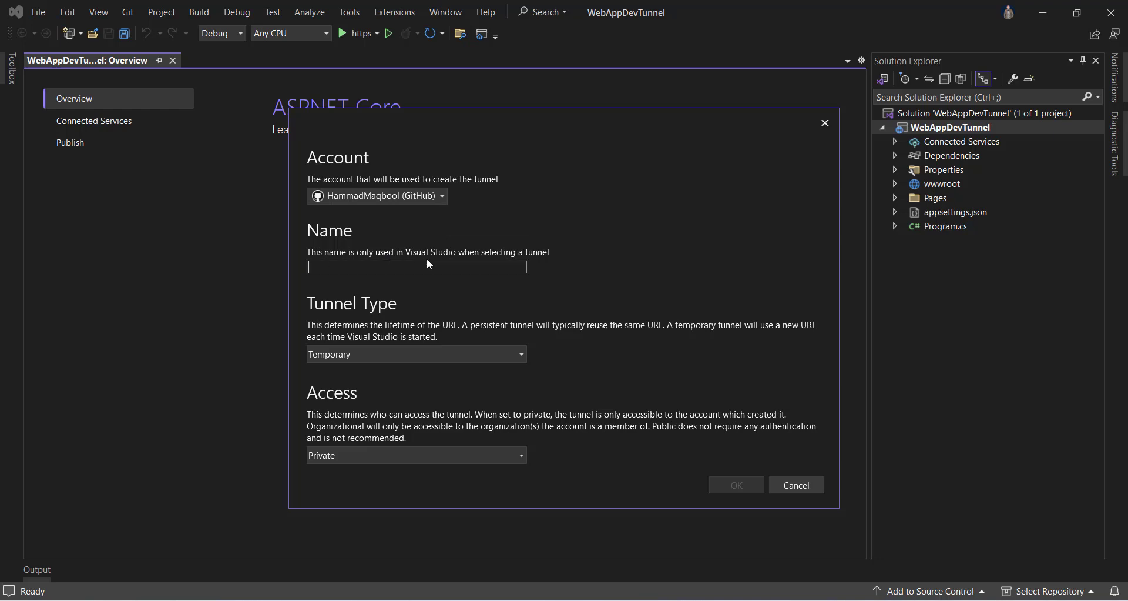
{"action": "type", "text": "Temp"}
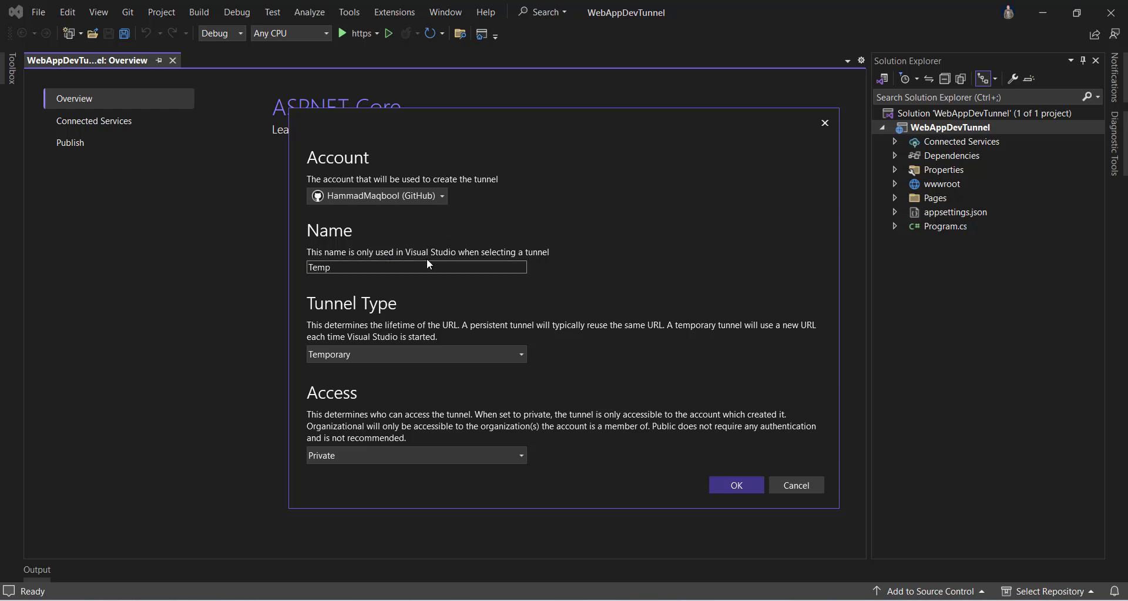
{"action": "type", "text": "_Tunnel"}
Review the available tunnel types for Temp_Tunnel, leaving Temporary selected.
{"action": "left_click", "coordinate": [337, 357]}
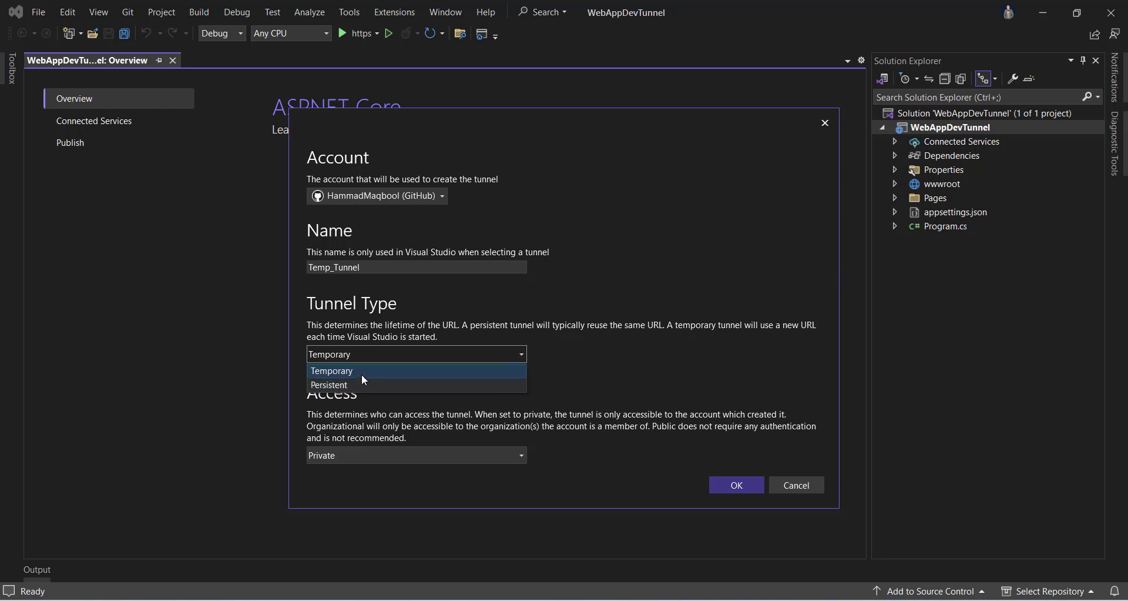
{"action": "left_click", "coordinate": [361, 314]}
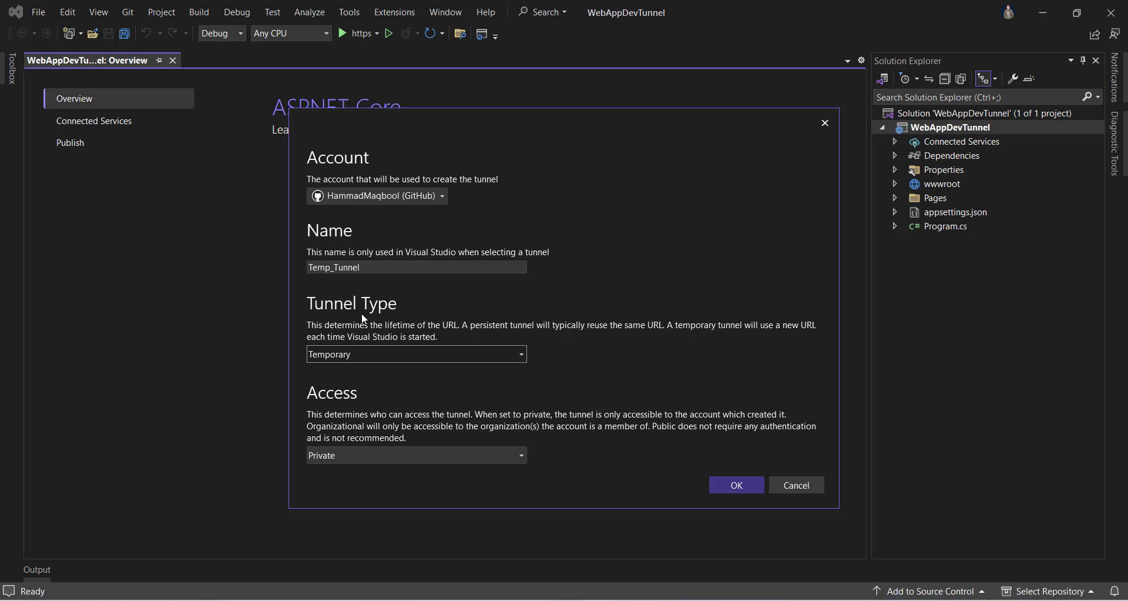
{"action": "left_click", "coordinate": [435, 357]}
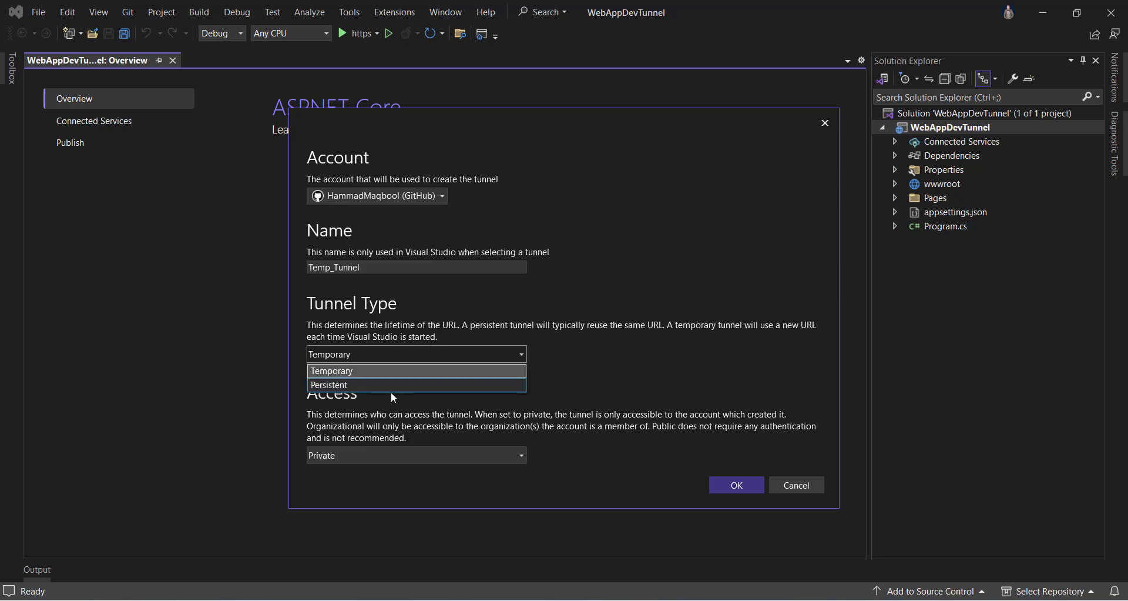
{"action": "left_click", "coordinate": [432, 326]}
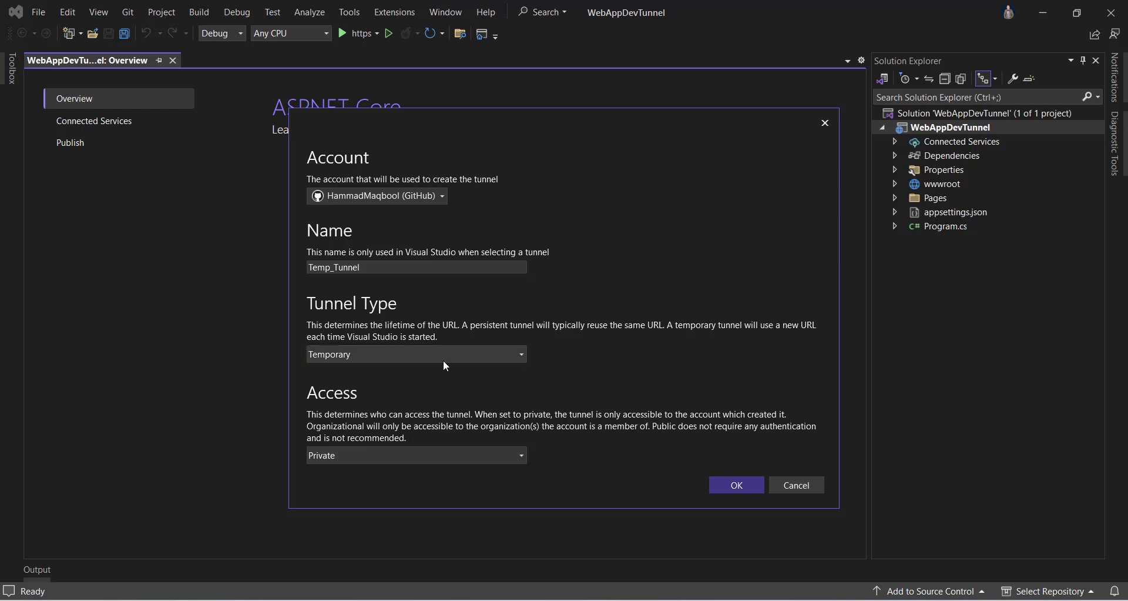
Set the tunnel's access to Public and create the tunnel.
{"action": "left_click", "coordinate": [387, 456]}
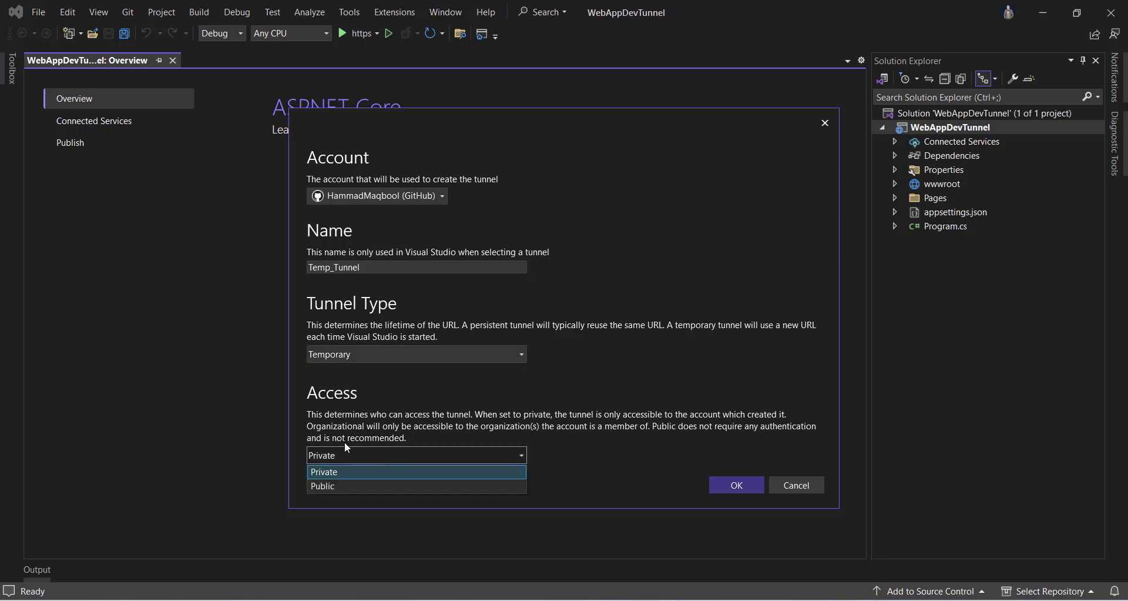
{"action": "left_click", "coordinate": [344, 482]}
{"action": "left_click", "coordinate": [754, 487]}
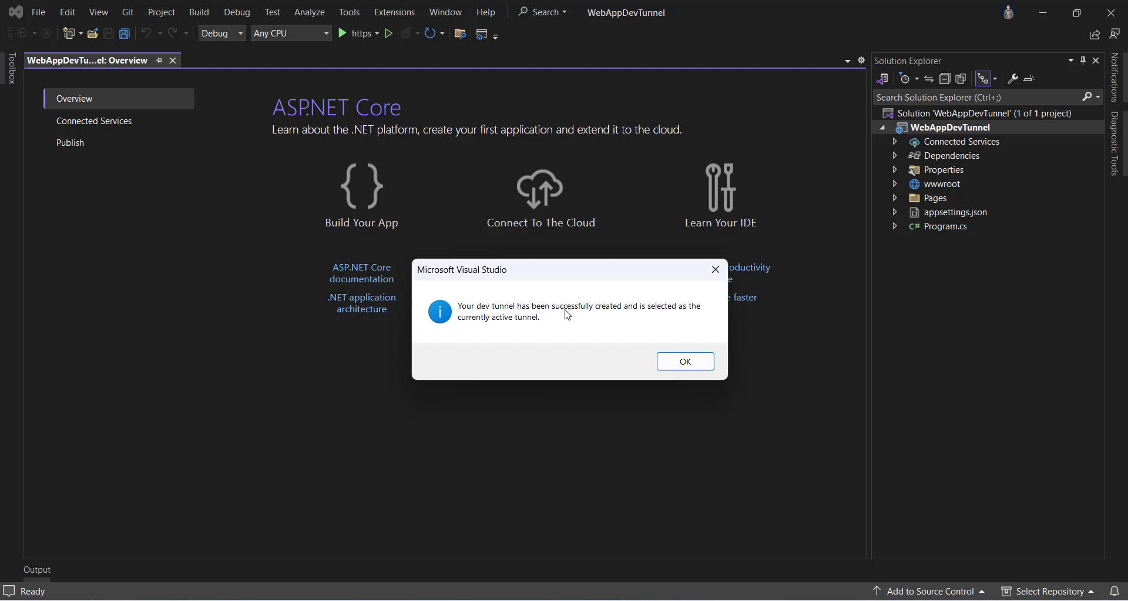
{"action": "left_click", "coordinate": [682, 360]}
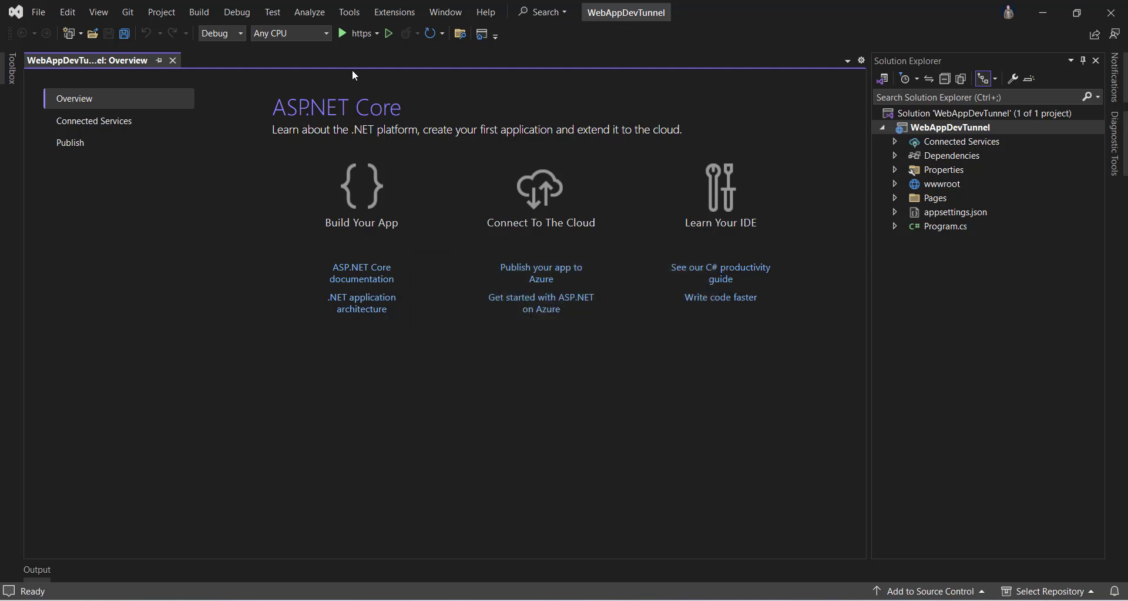
Select Temp_Tunnel as the project's active dev tunnel.
{"action": "left_click", "coordinate": [376, 34]}
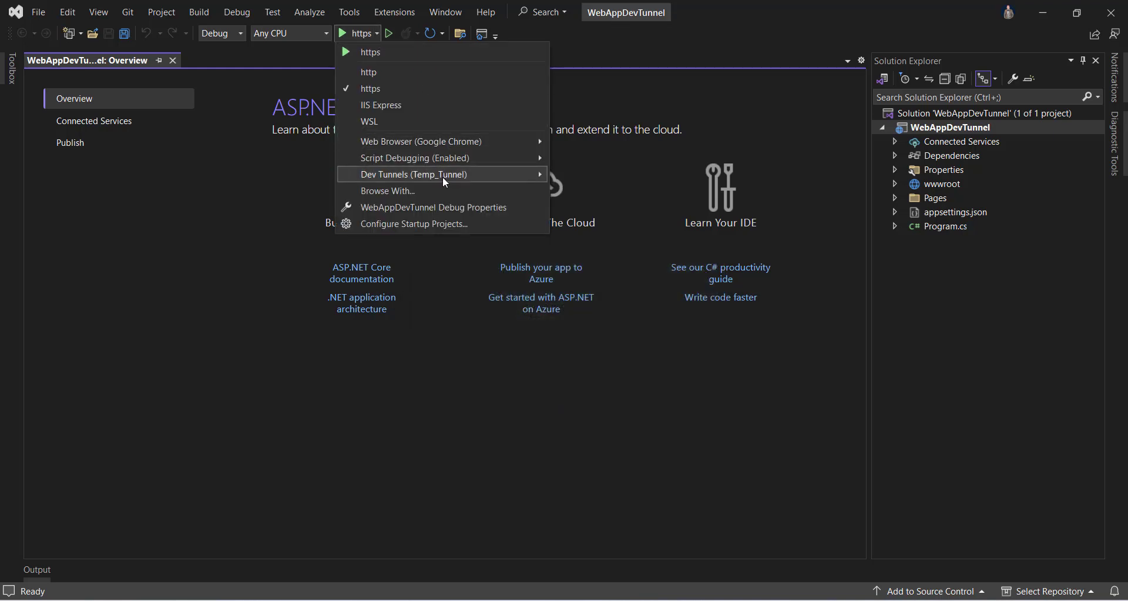
{"action": "mouse_move", "coordinate": [444, 179]}
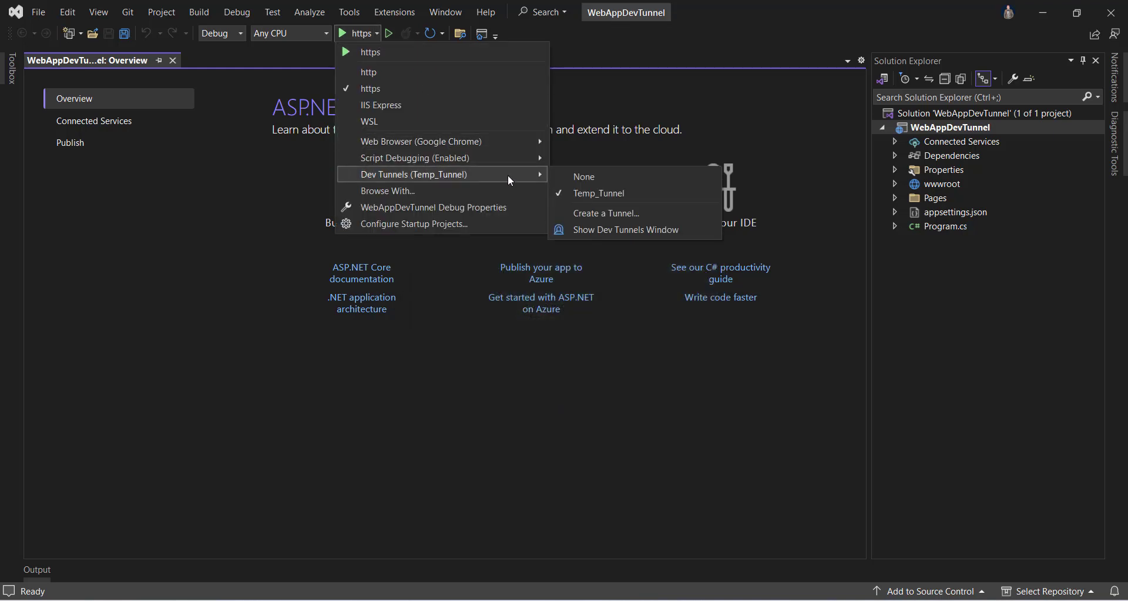
{"action": "left_click", "coordinate": [594, 193]}
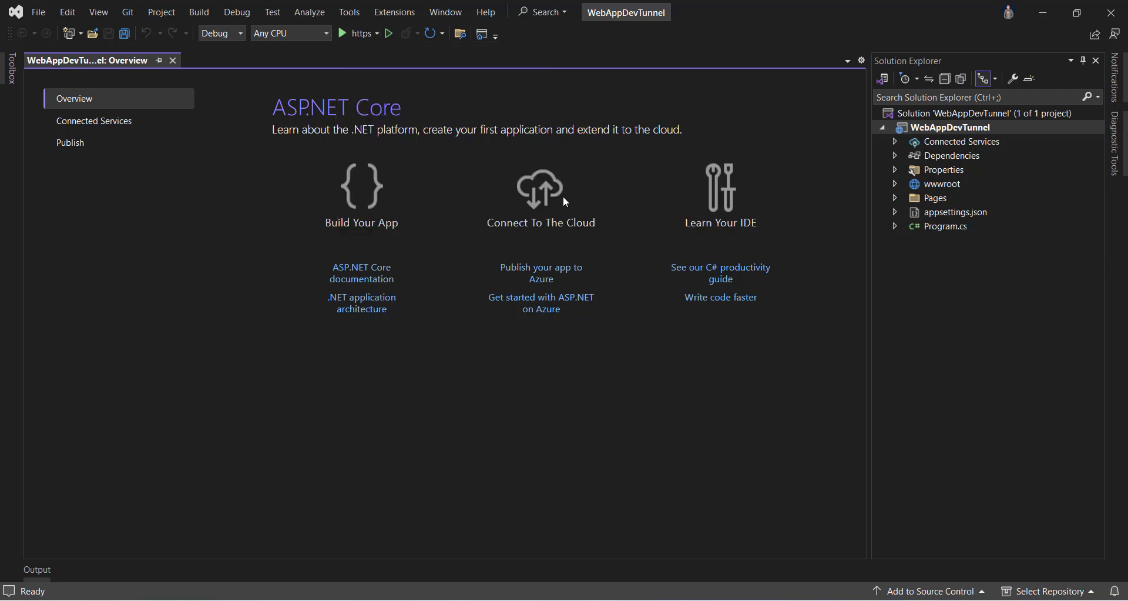
Run the web app through Temp_Tunnel and continue past the developer tunnel notice to the home page.
{"action": "left_click", "coordinate": [353, 37]}
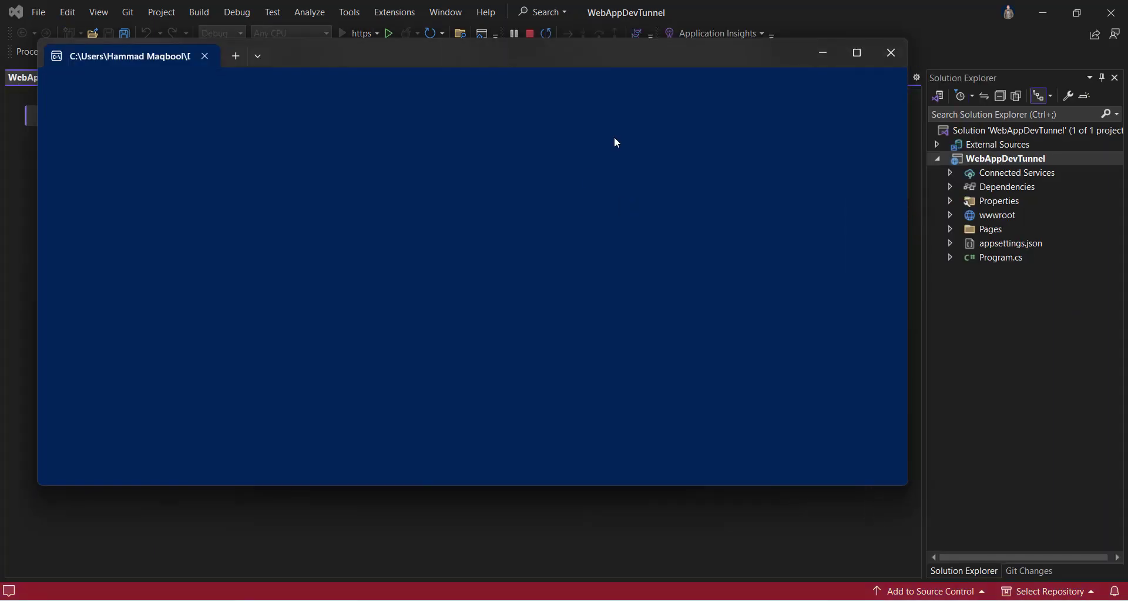
{"action": "left_click", "coordinate": [822, 53]}
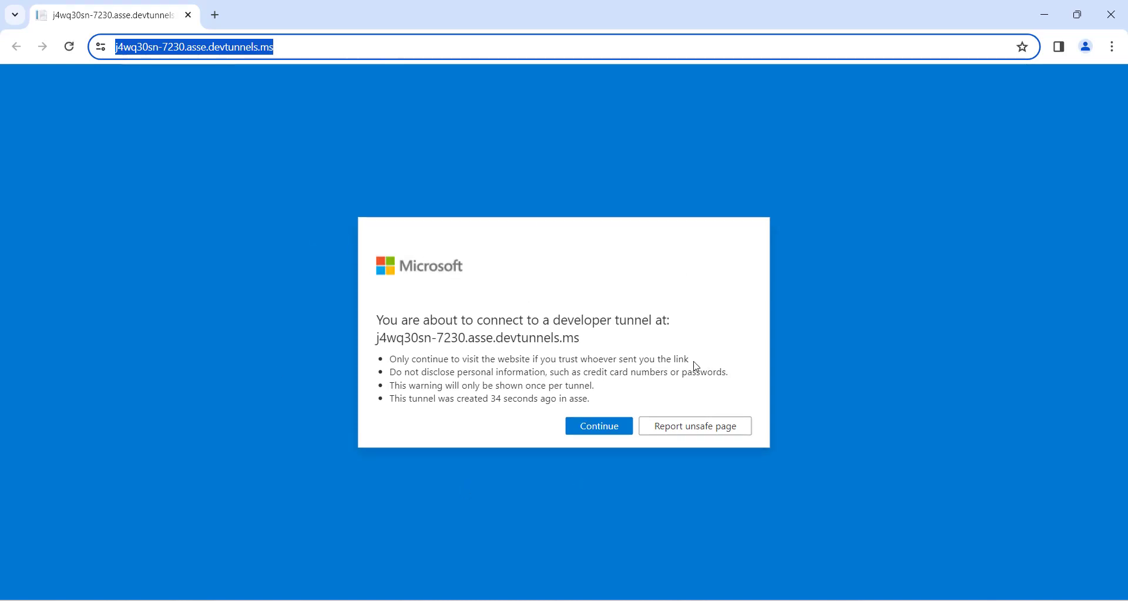
{"action": "left_click", "coordinate": [604, 428]}
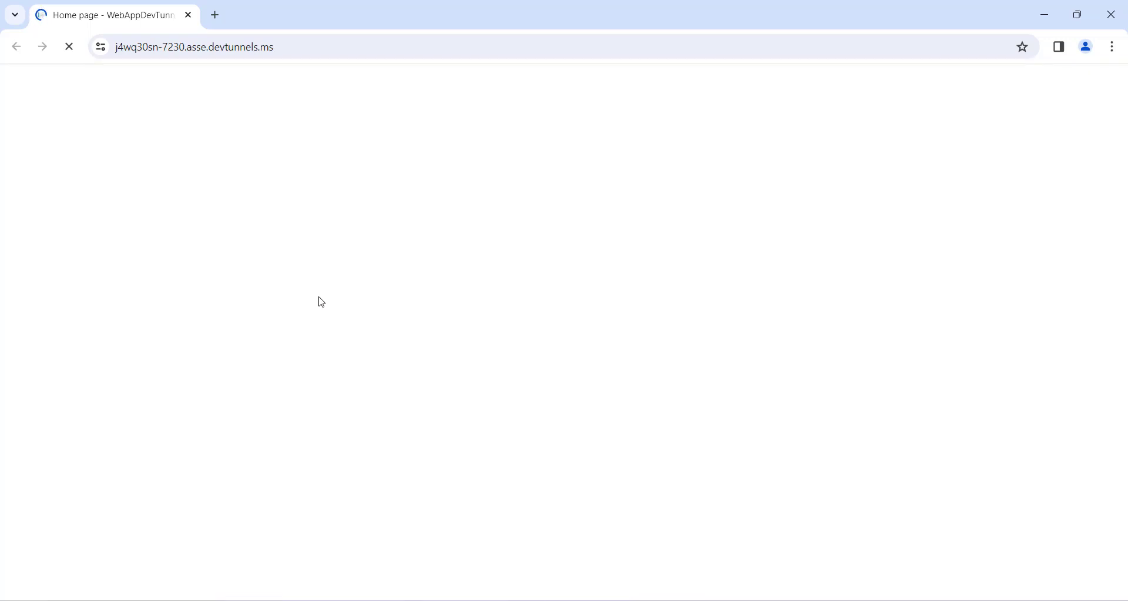
Examine the full public tunnel address of the running home page, and close the browser to end the debugging session.
{"action": "left_click", "coordinate": [297, 46]}
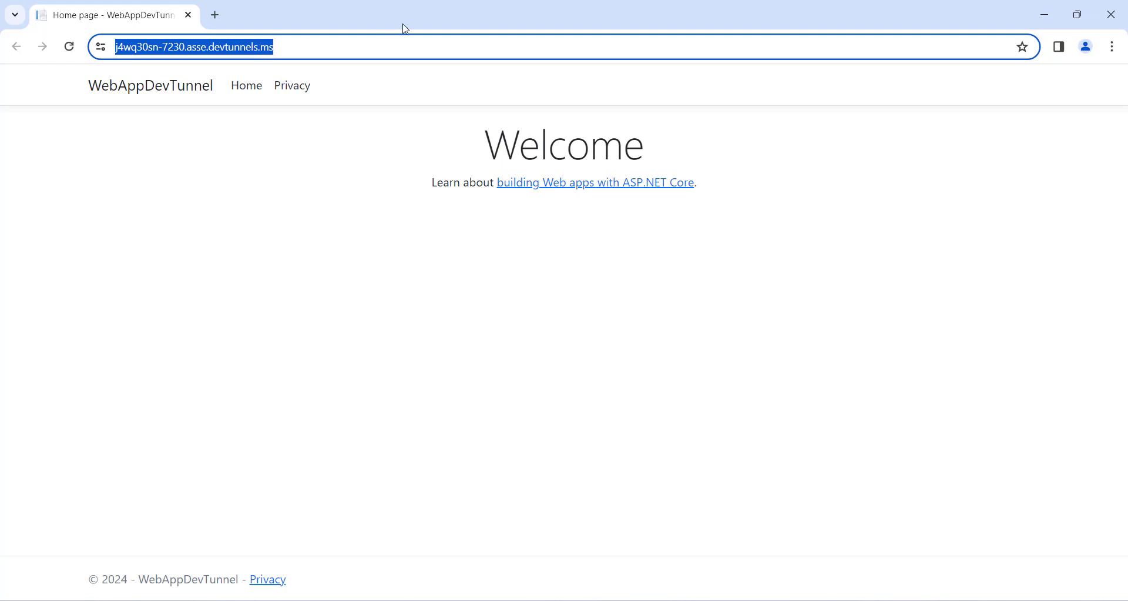
{"action": "left_click", "coordinate": [560, 600]}
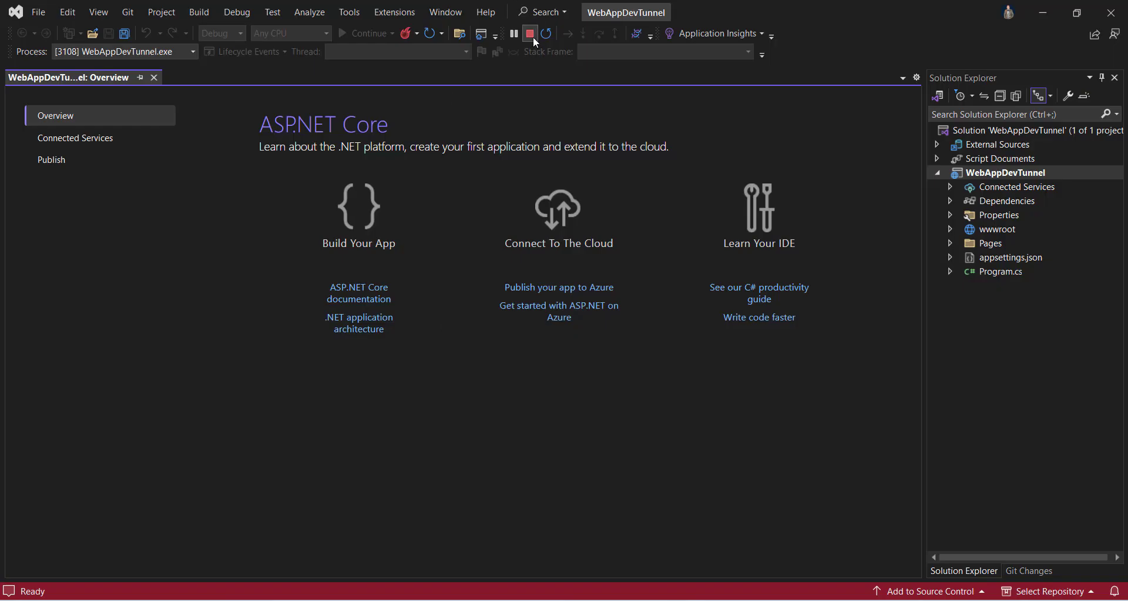
{"action": "left_click", "coordinate": [1043, 12]}
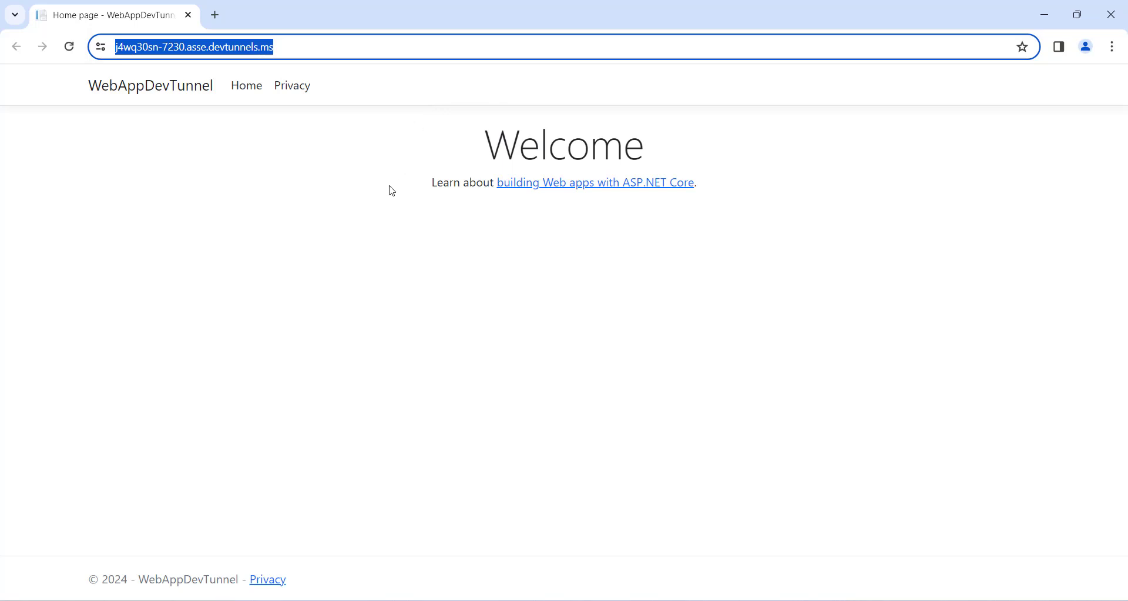
{"action": "left_click", "coordinate": [335, 46]}
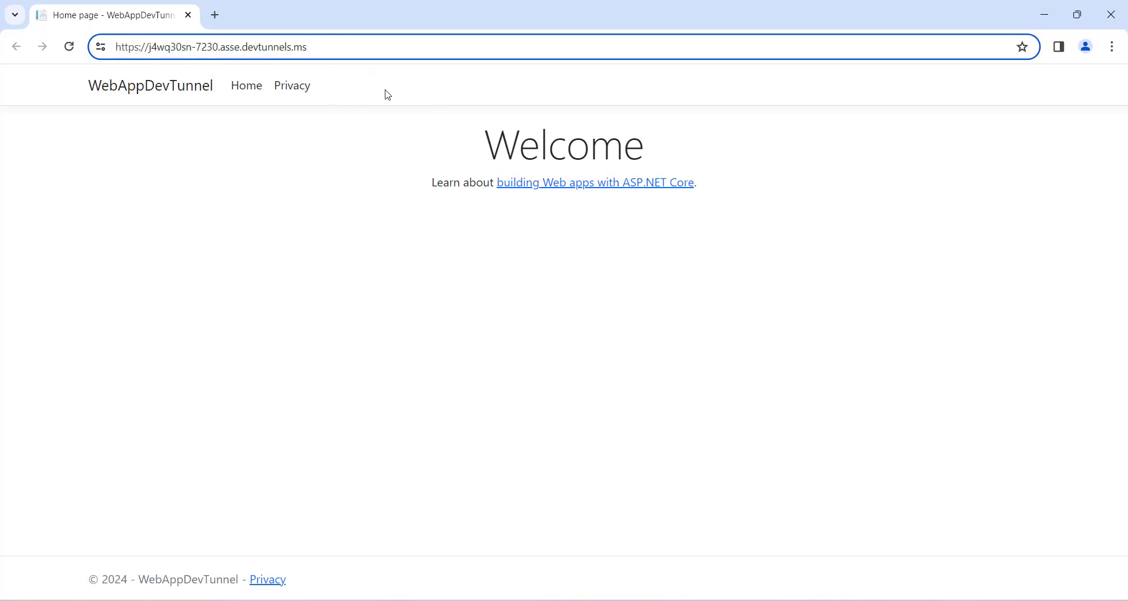
{"action": "left_click", "coordinate": [1112, 15]}
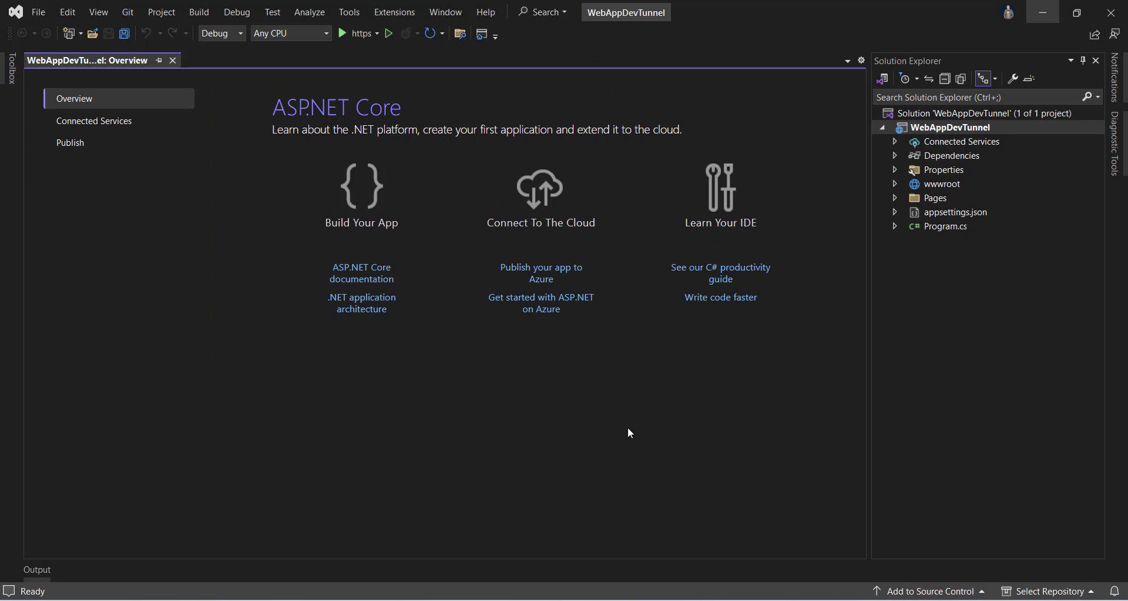
Show the Dev Tunnels window and enlarge it to fit the Tunnel URL column.
{"action": "left_click", "coordinate": [378, 34]}
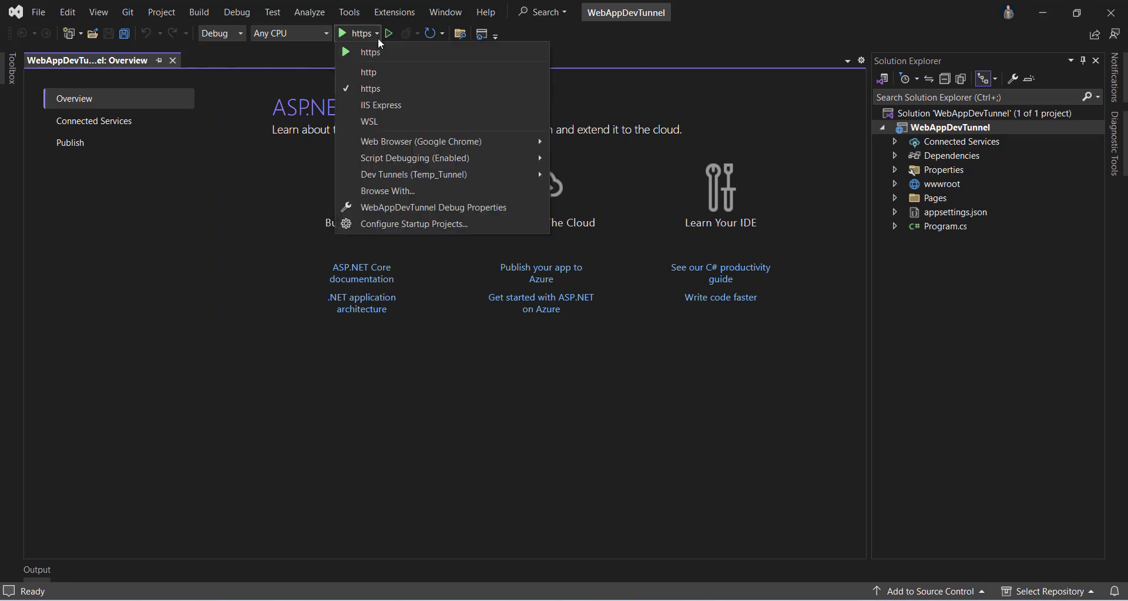
{"action": "mouse_move", "coordinate": [462, 178]}
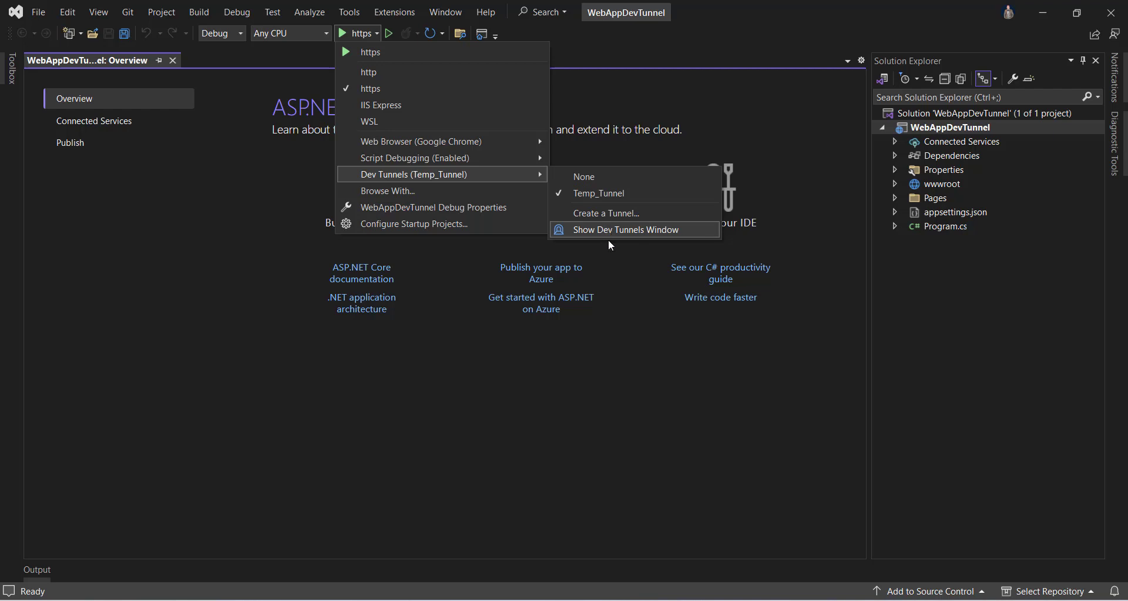
{"action": "left_click", "coordinate": [625, 235]}
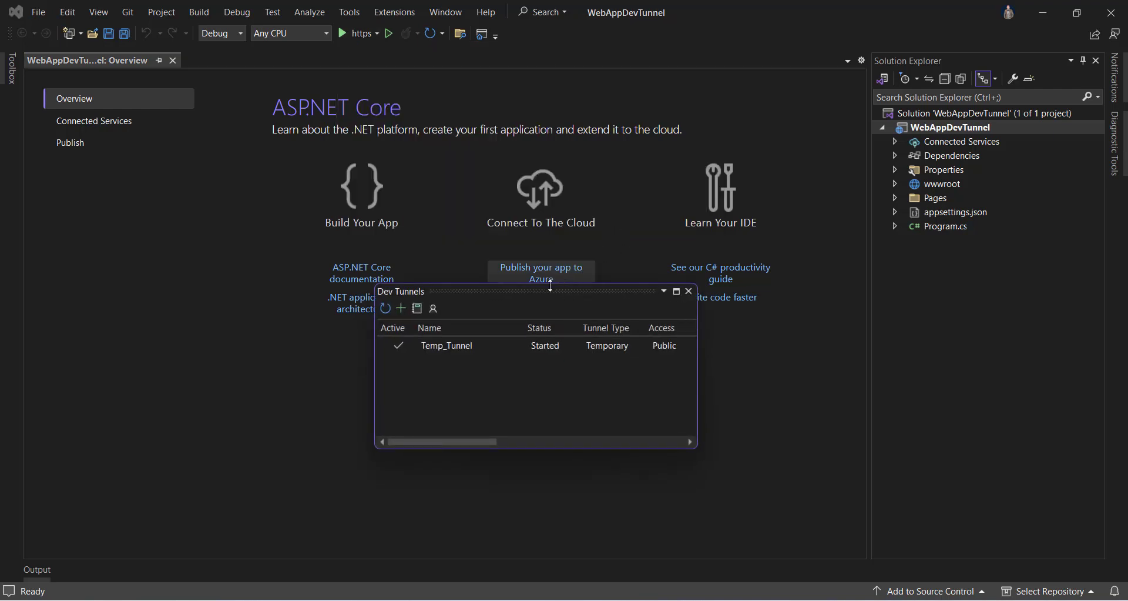
{"action": "left_click_drag", "start_coordinate": [543, 285], "coordinate": [472, 242]}
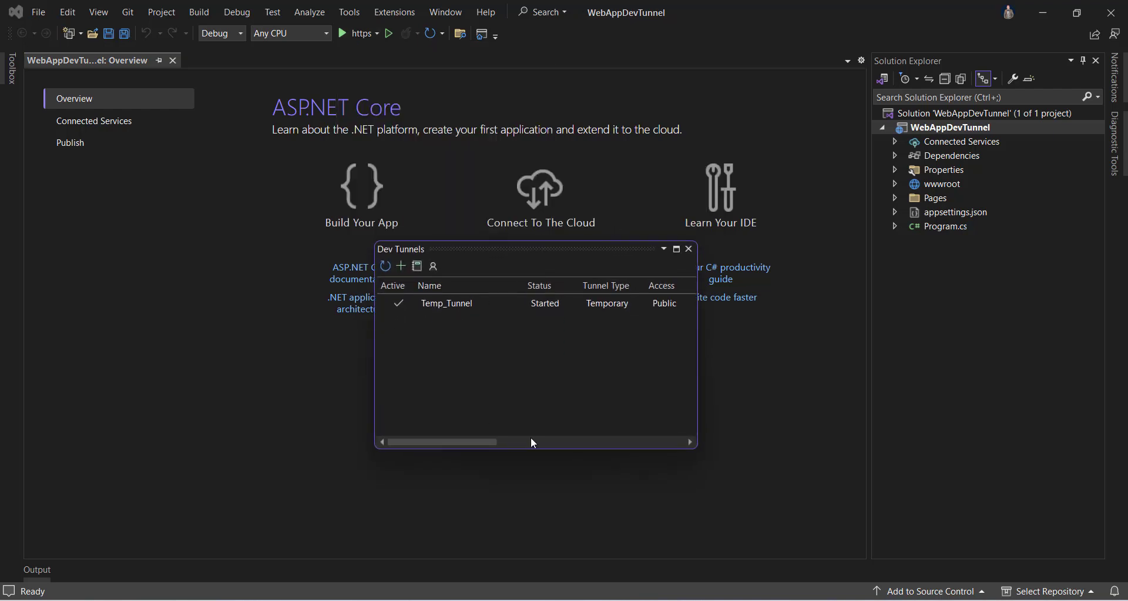
{"action": "left_click_drag", "start_coordinate": [706, 449], "coordinate": [771, 446]}
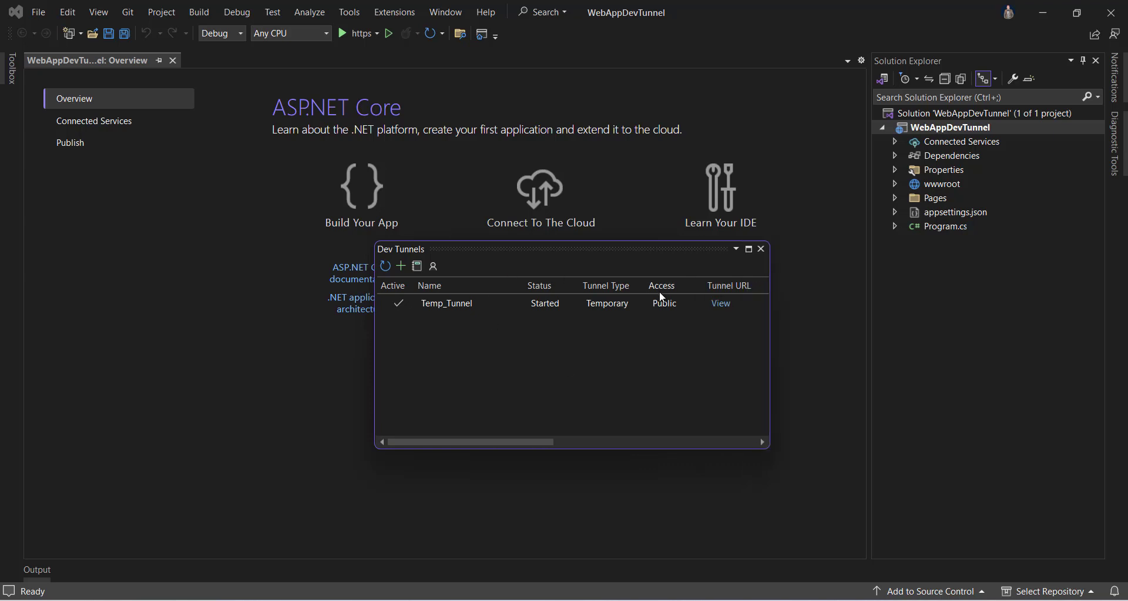
Remove Temp_Tunnel from the dev tunnels list and close the Dev Tunnels window.
{"action": "right_click", "coordinate": [462, 304]}
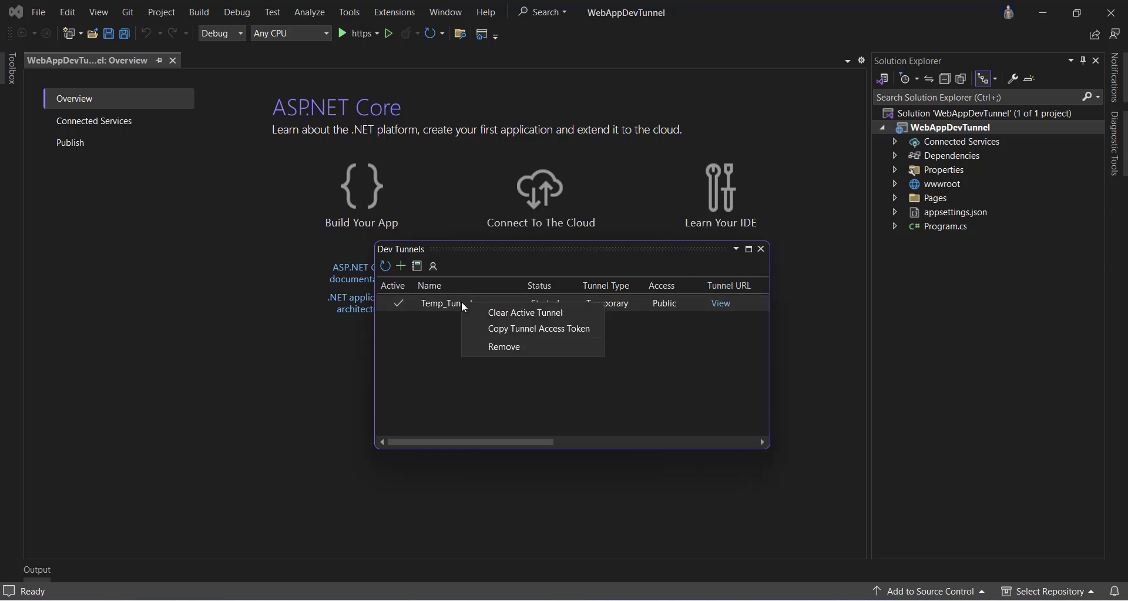
{"action": "left_click", "coordinate": [506, 347]}
{"action": "left_click", "coordinate": [604, 361]}
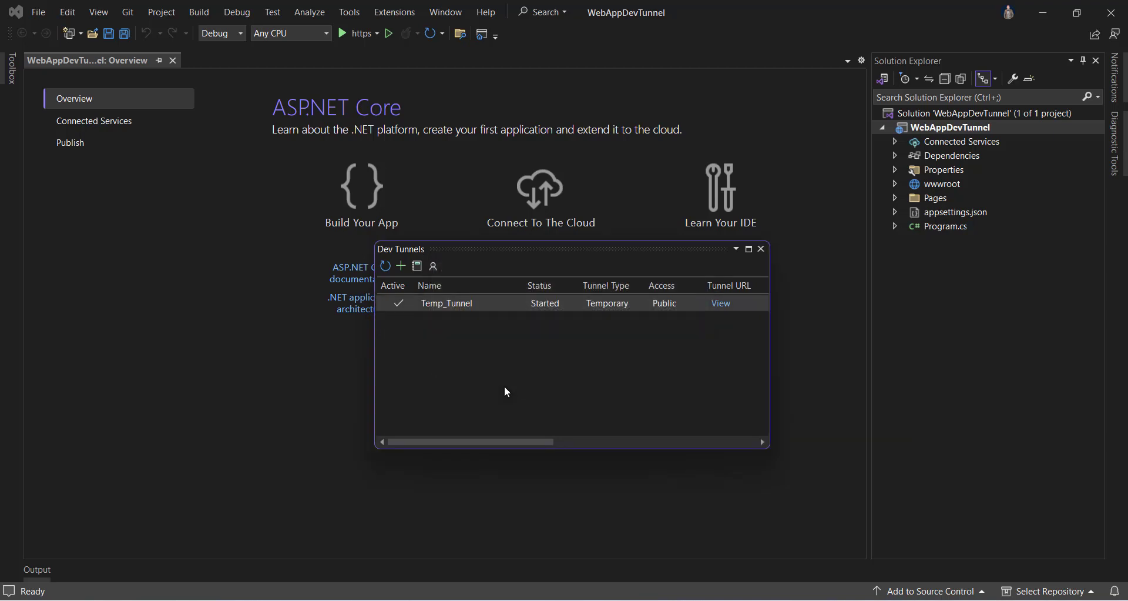
{"action": "left_click", "coordinate": [761, 249]}
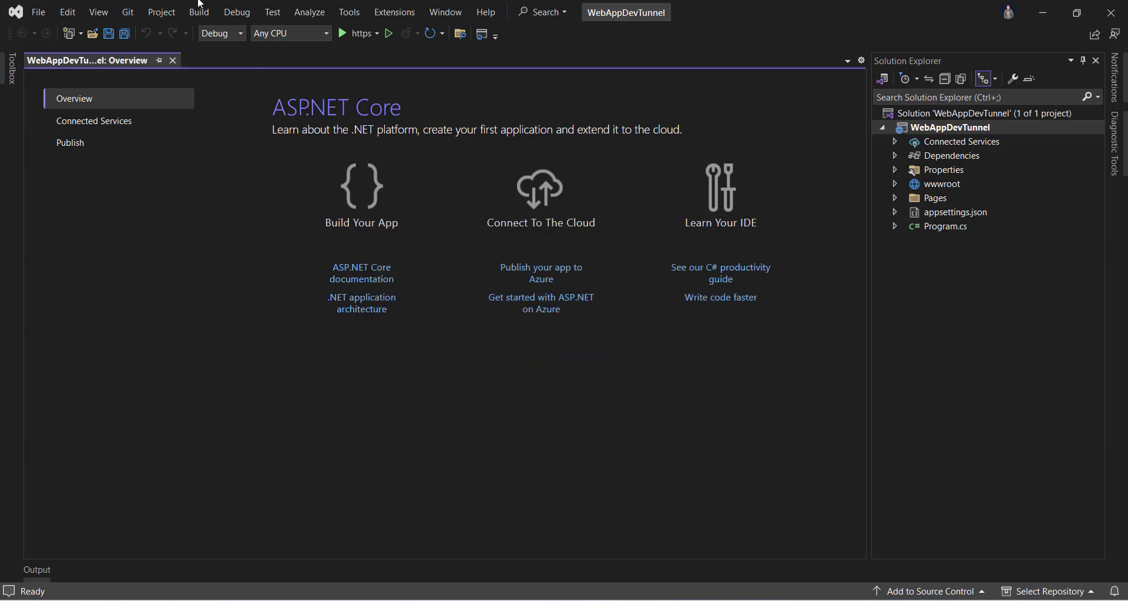
Check which dev tunnels the project's launch options offer and choose None as the active tunnel.
{"action": "left_click", "coordinate": [377, 34]}
{"action": "mouse_move", "coordinate": [433, 175]}
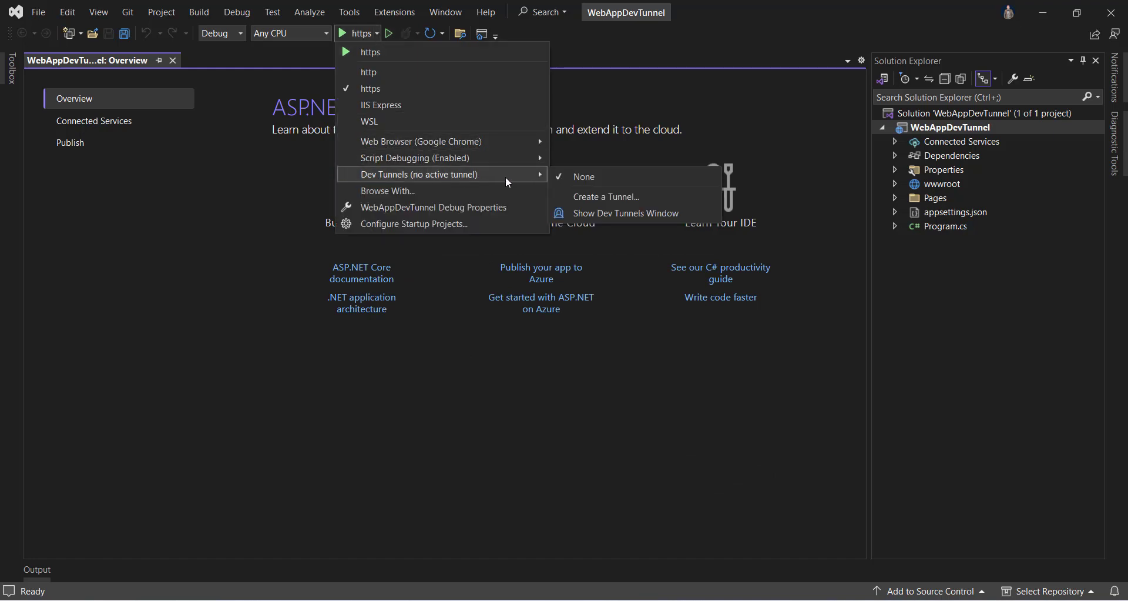
{"action": "left_click", "coordinate": [586, 179]}
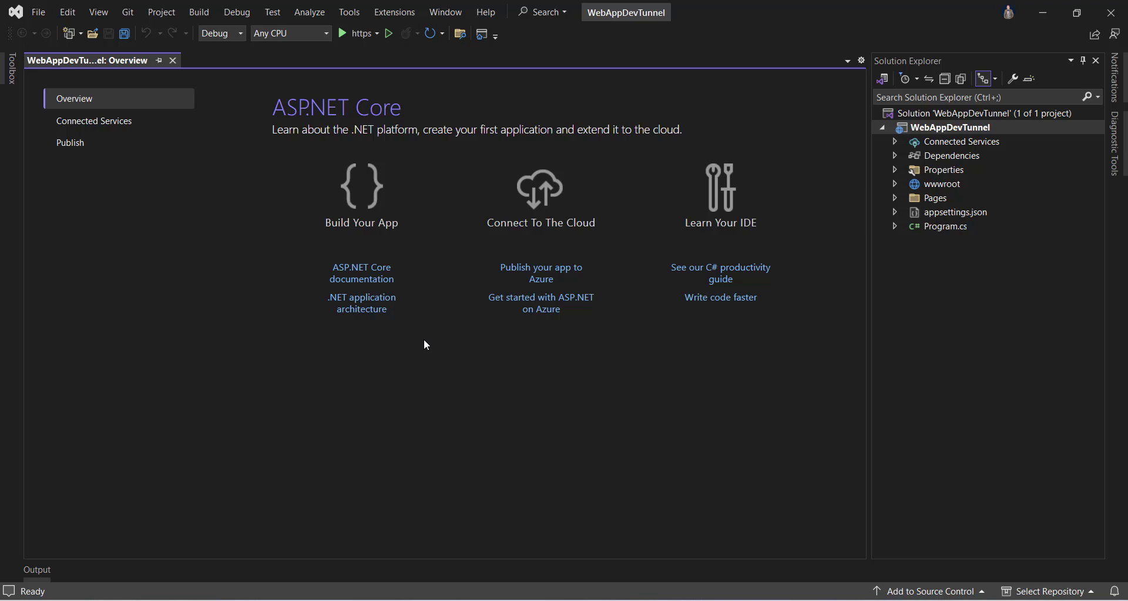
{"action": "left_click", "coordinate": [631, 600]}
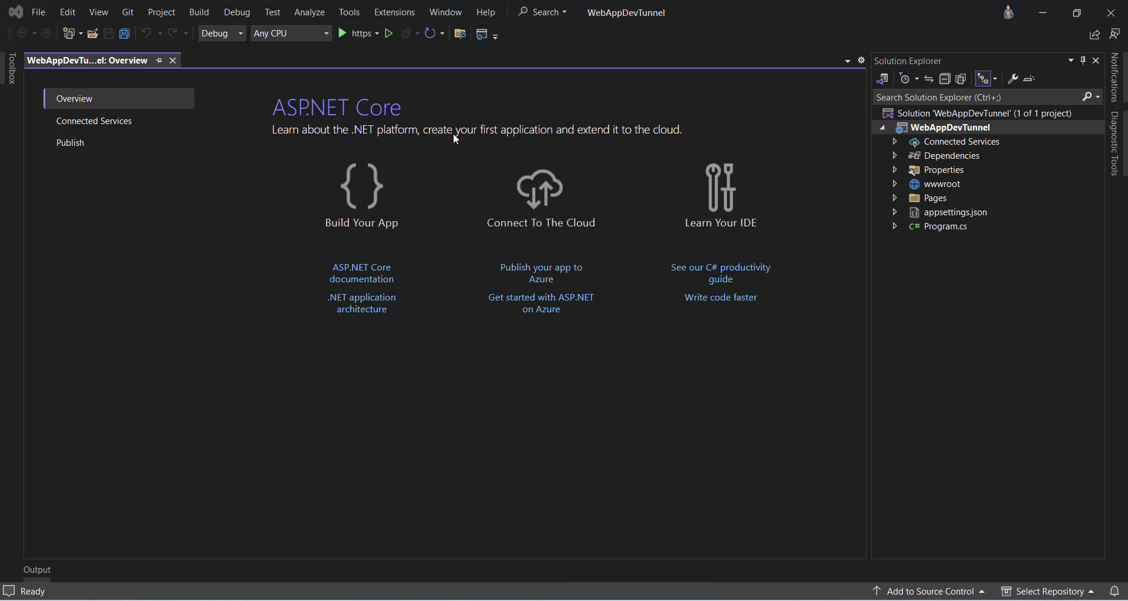